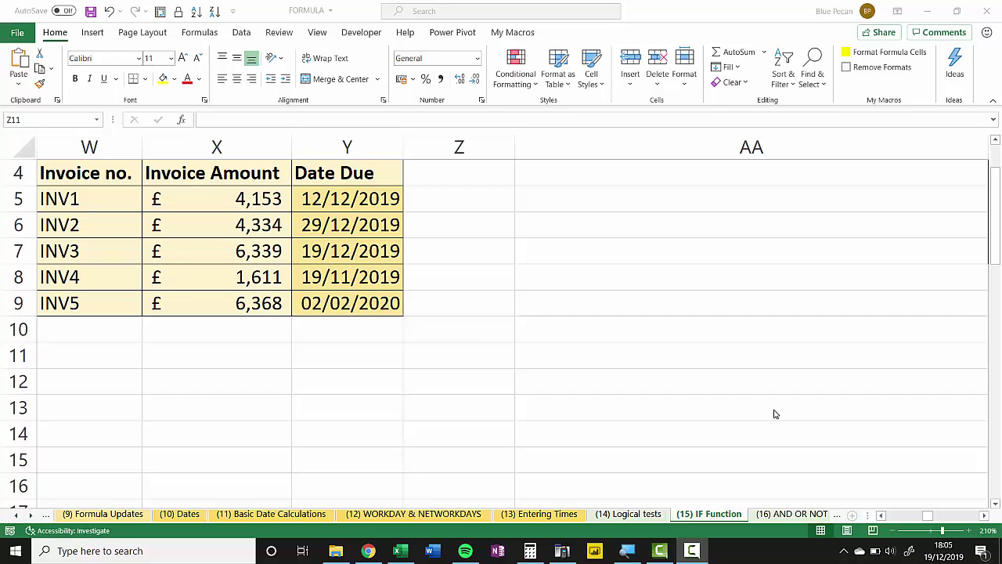
# Enter the formula =TODAY() in cell Z5.
pyautogui.click(465, 198)
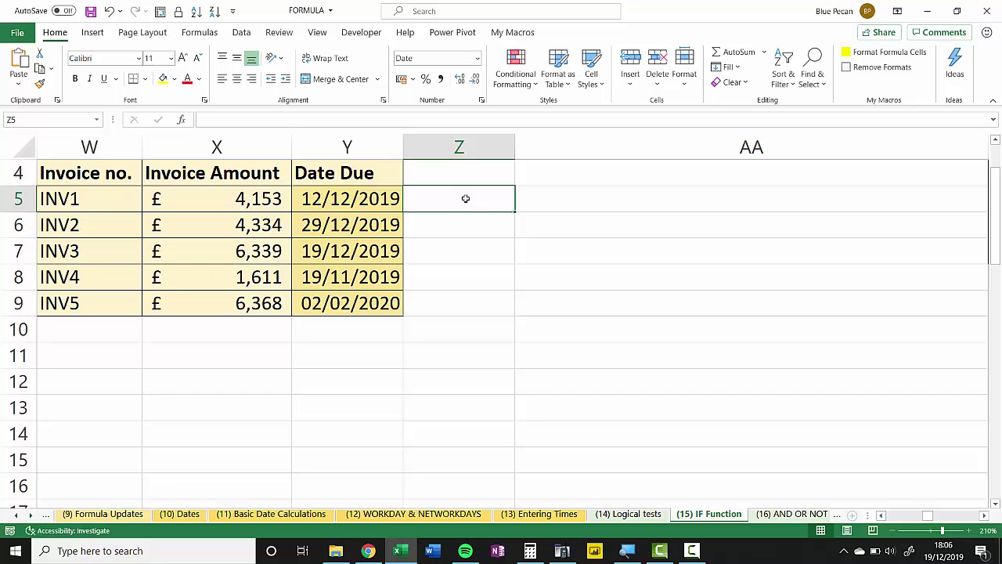
pyautogui.write('=')
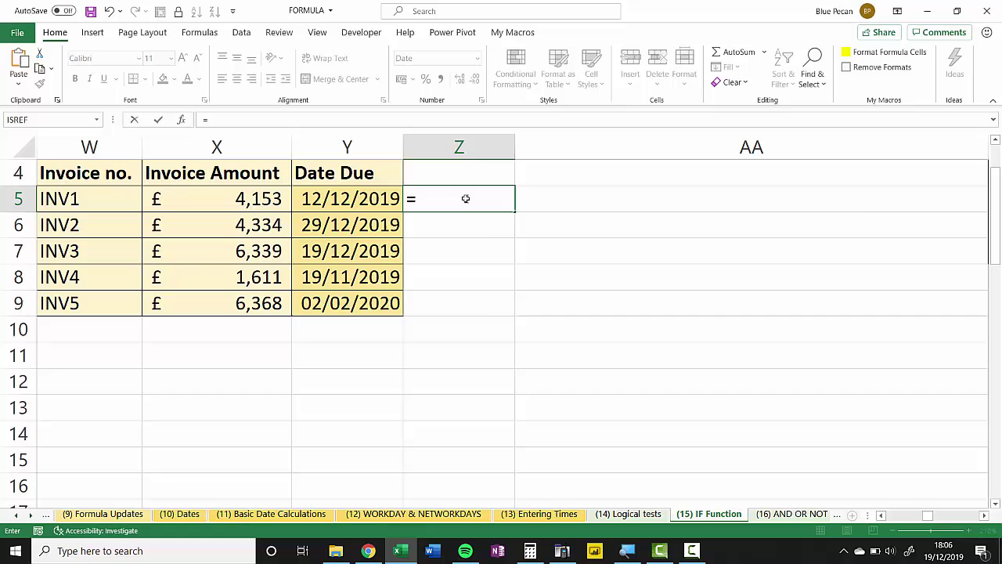
pyautogui.write('TODAY')
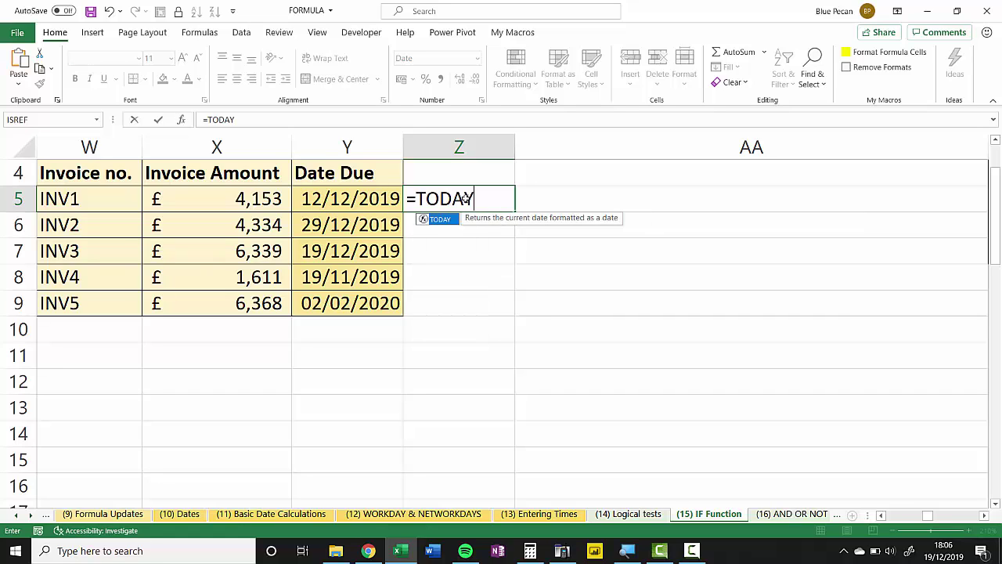
pyautogui.write('()')
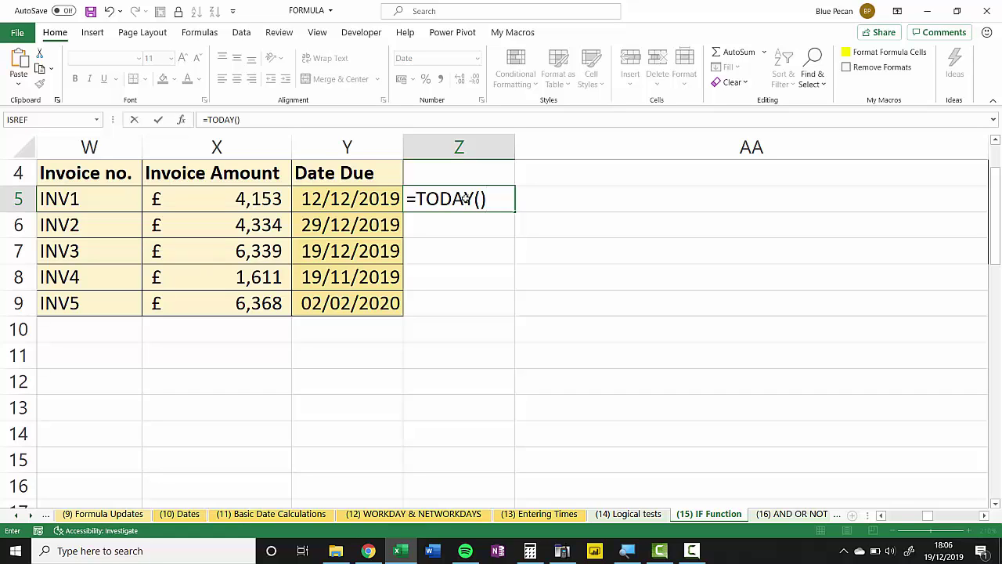
pyautogui.press('Return')
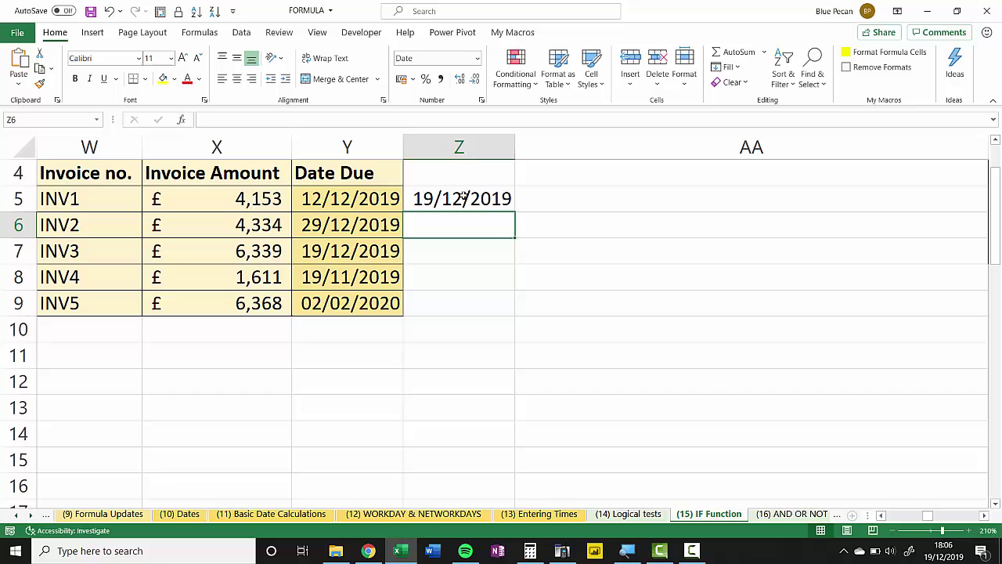
# Edit Z5 into =Y5<TODAY() so it tests whether INV1's due date is past.
pyautogui.click(463, 198)
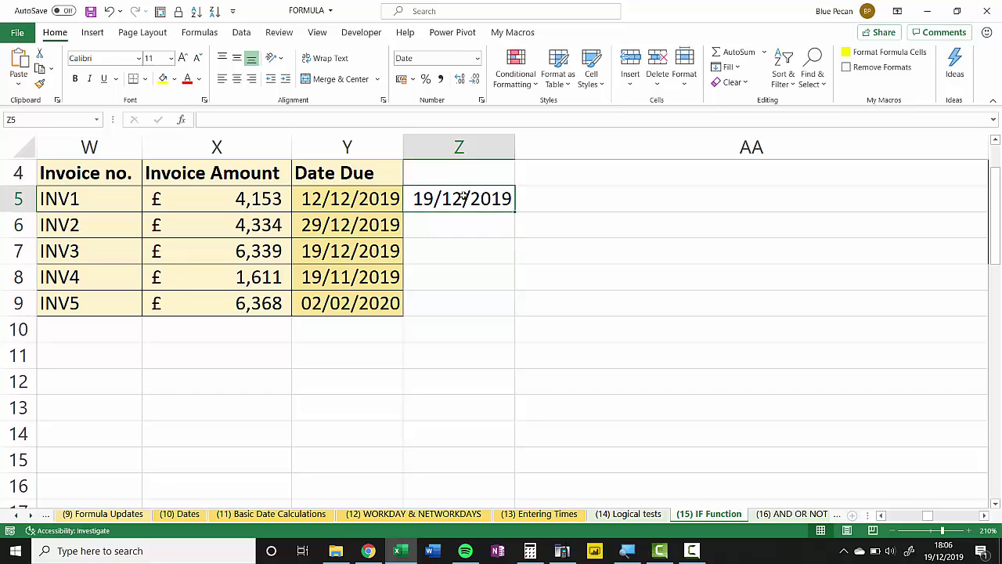
pyautogui.doubleClick(463, 199)
pyautogui.click(418, 199)
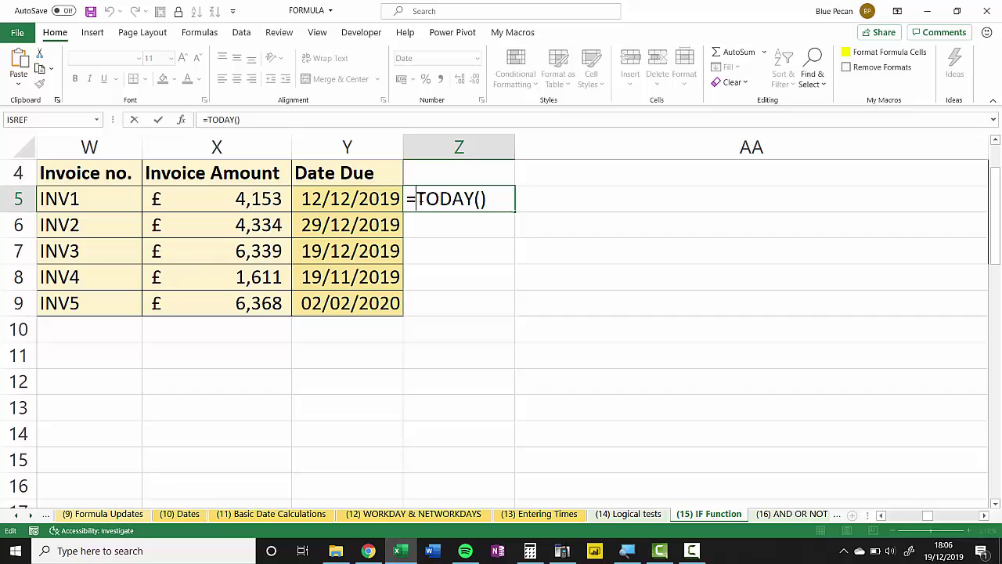
pyautogui.click(378, 197)
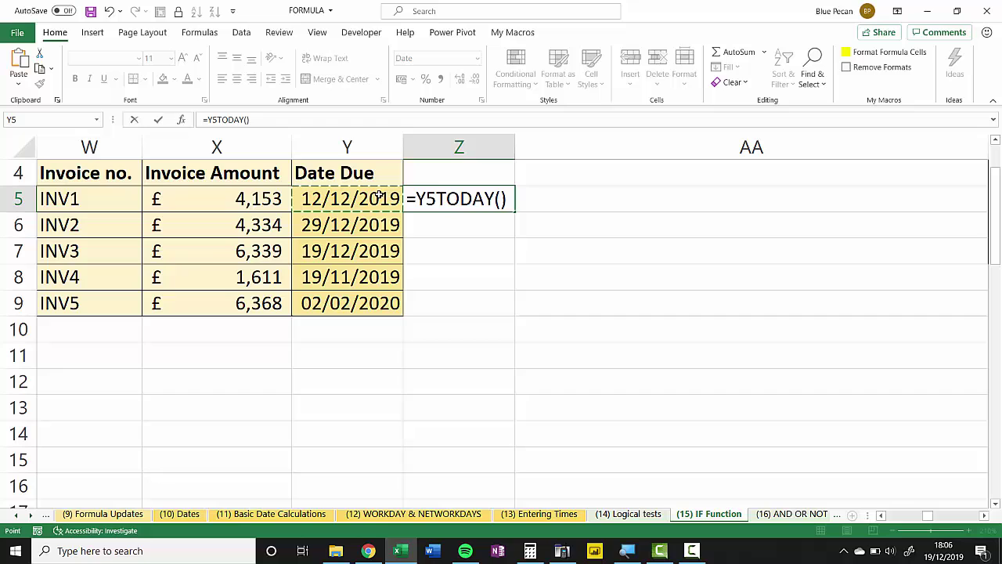
pyautogui.write('<')
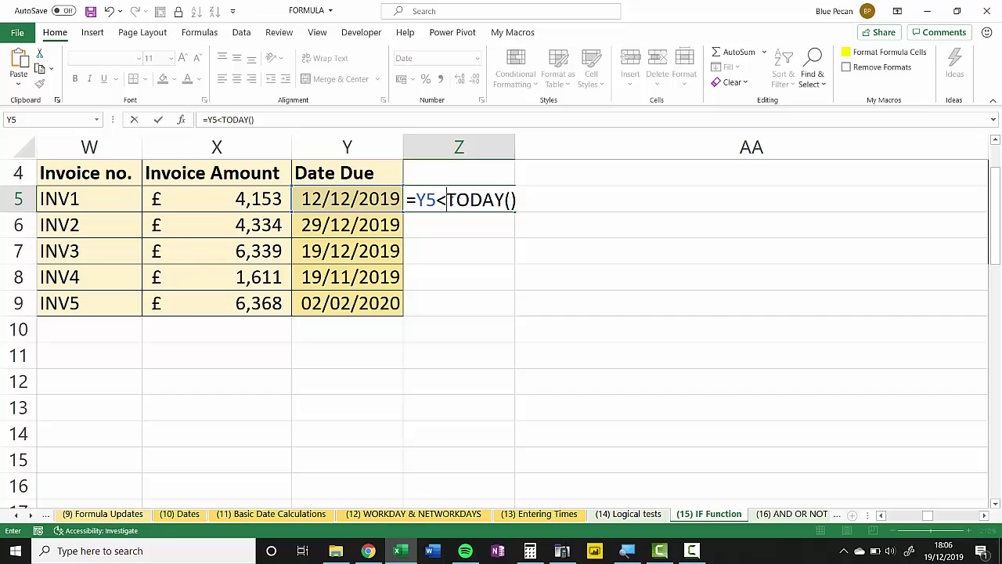
pyautogui.press('Return')
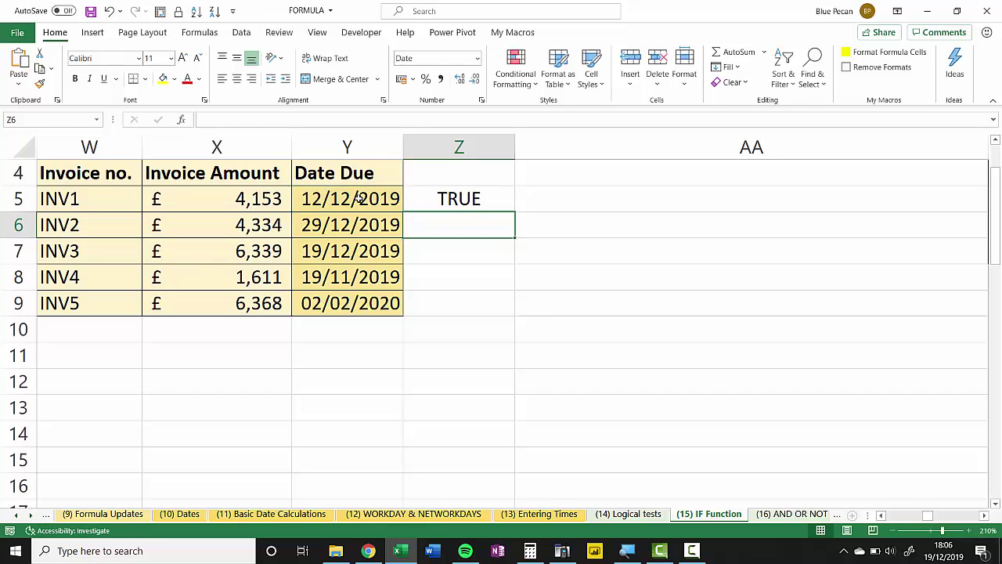
pyautogui.press('Up')
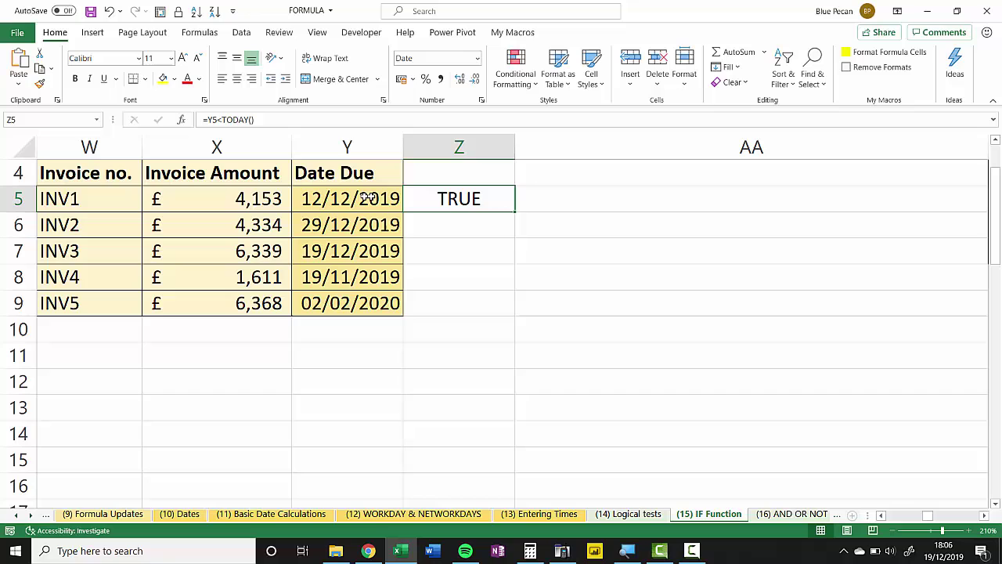
# Fill =Y5<TODAY() down to Z9, then copy the formula text from Z5.
pyautogui.moveTo(514, 210); pyautogui.dragTo(485, 314)
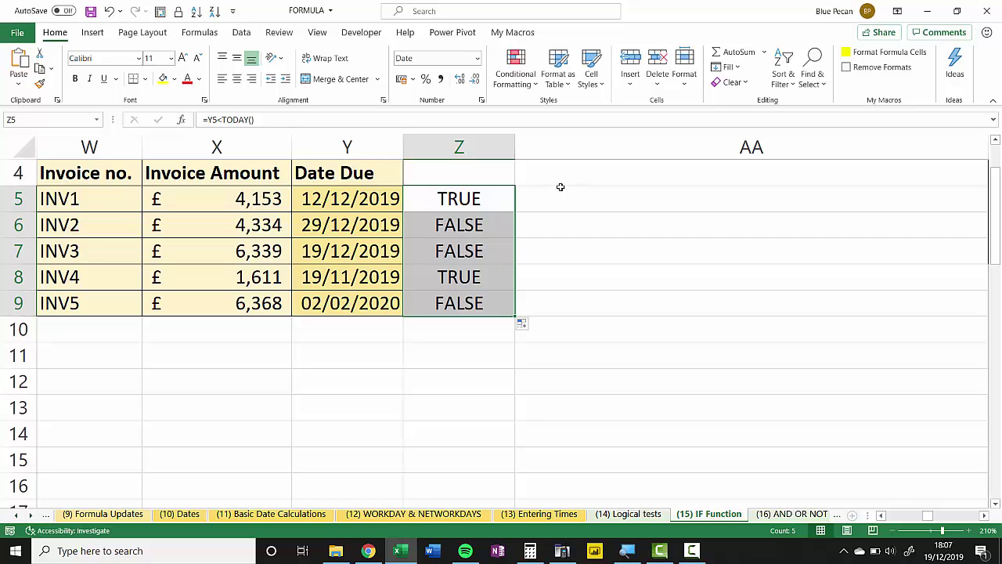
pyautogui.moveTo(485, 197); pyautogui.dragTo(487, 298)
pyautogui.click(464, 199)
pyautogui.doubleClick(469, 199)
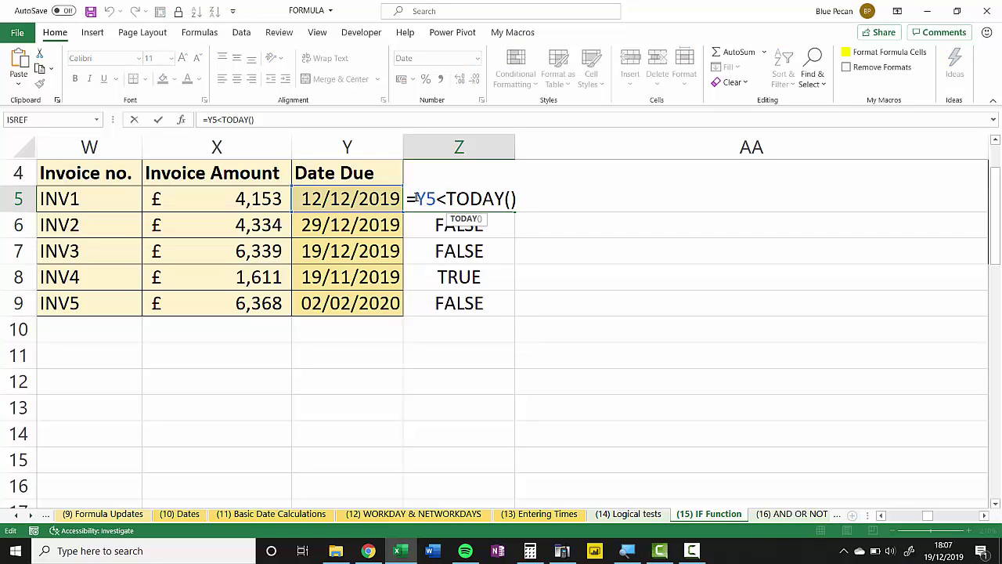
pyautogui.moveTo(407, 197); pyautogui.dragTo(525, 197)
pyautogui.hotkey('ctrl', 'c')
pyautogui.press('Return')
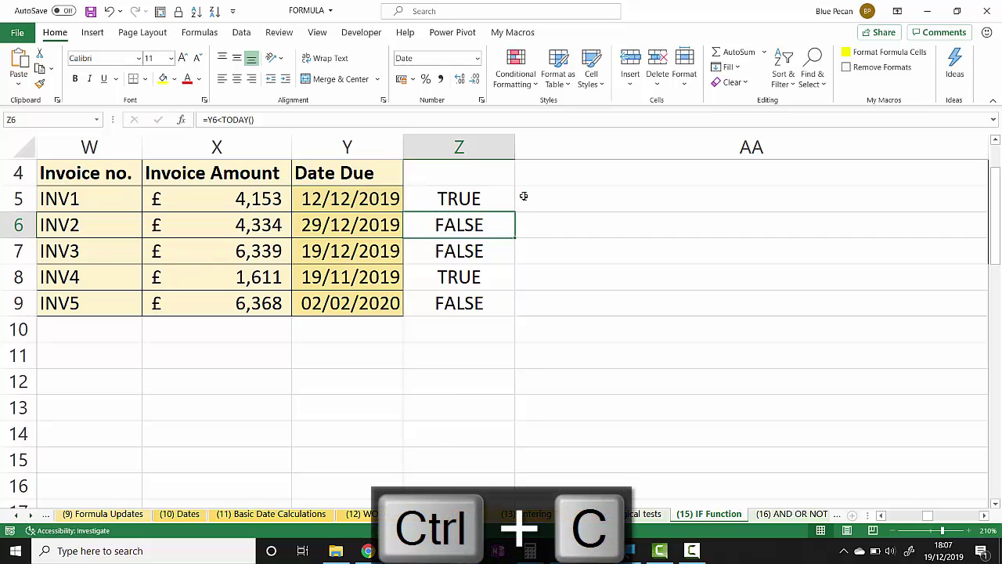
# For due dates Y5:Y9, start a new conditional formatting rule using a formula.
pyautogui.moveTo(373, 200); pyautogui.dragTo(373, 298)
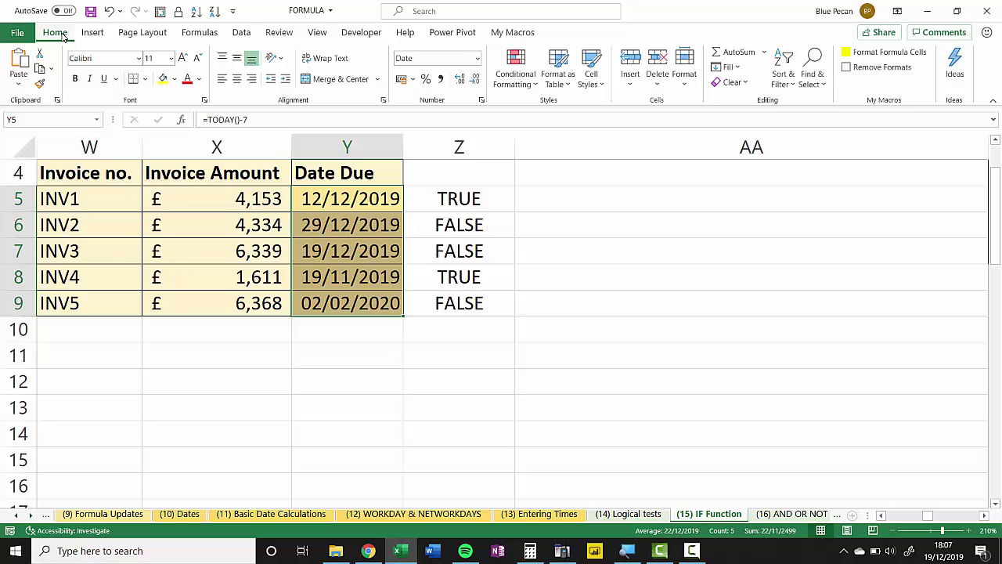
pyautogui.click(514, 88)
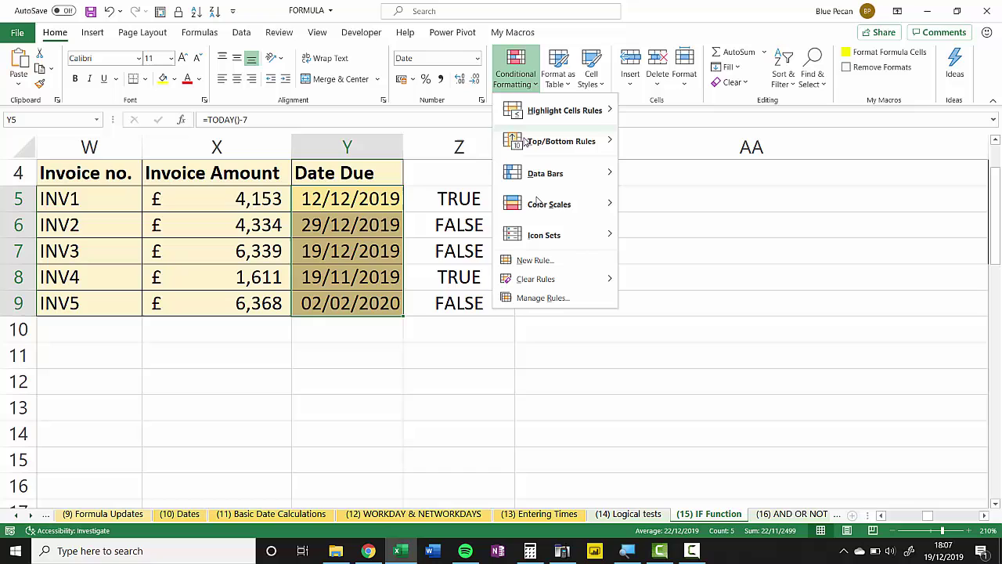
pyautogui.click(535, 260)
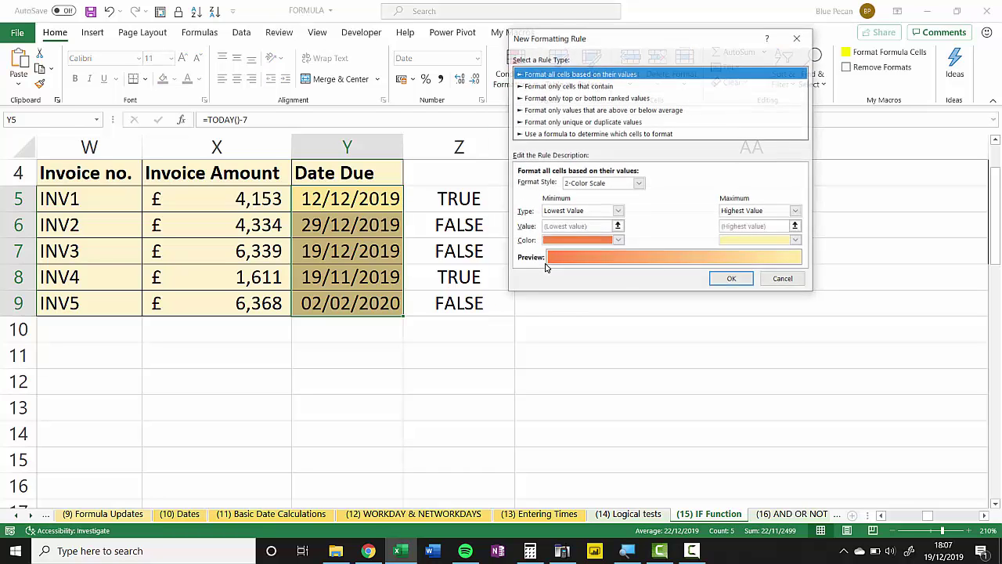
pyautogui.moveTo(620, 45); pyautogui.dragTo(544, 139)
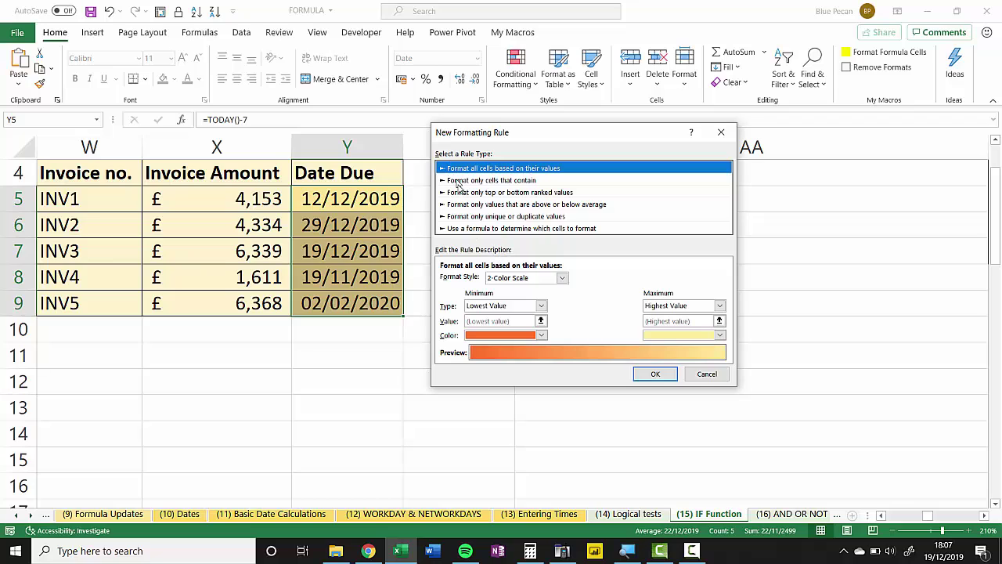
pyautogui.click(459, 228)
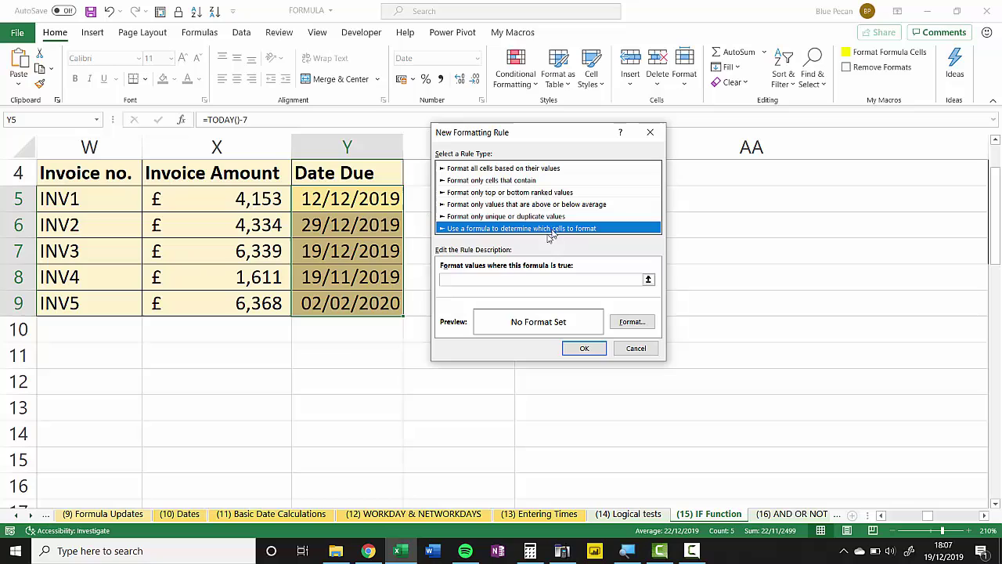
# Paste =Y5<TODAY() into the rule's 'Format values where this formula is true' box.
pyautogui.click(471, 281)
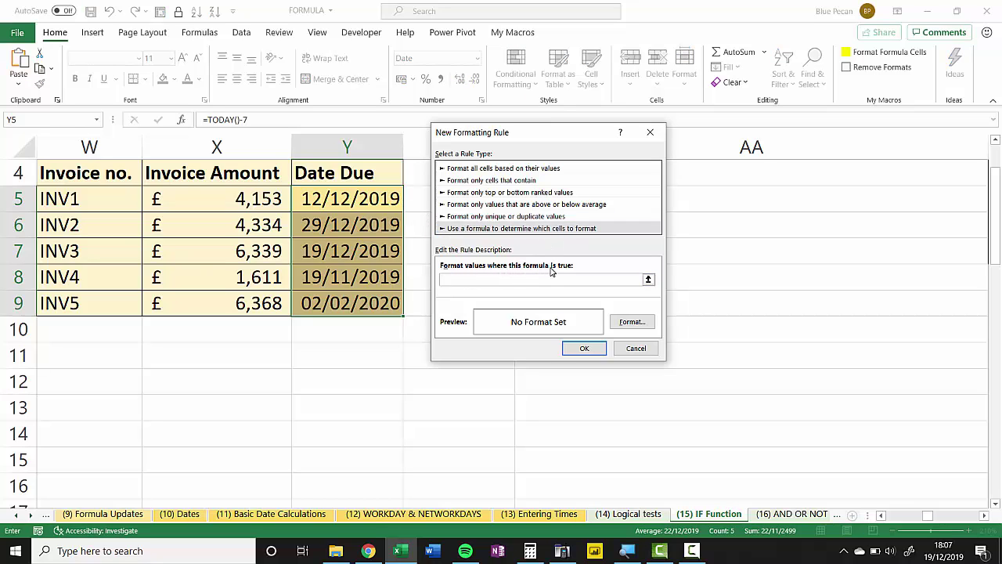
pyautogui.hotkey('ctrl', 'v')
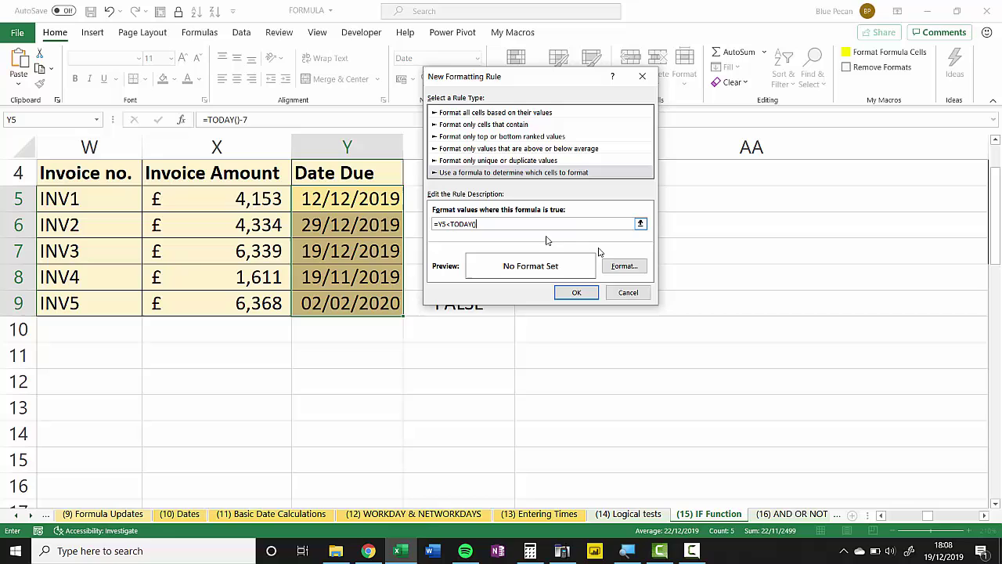
# Give the overdue rule a red fill and apply it, highlighting Y5 and Y8.
pyautogui.click(623, 266)
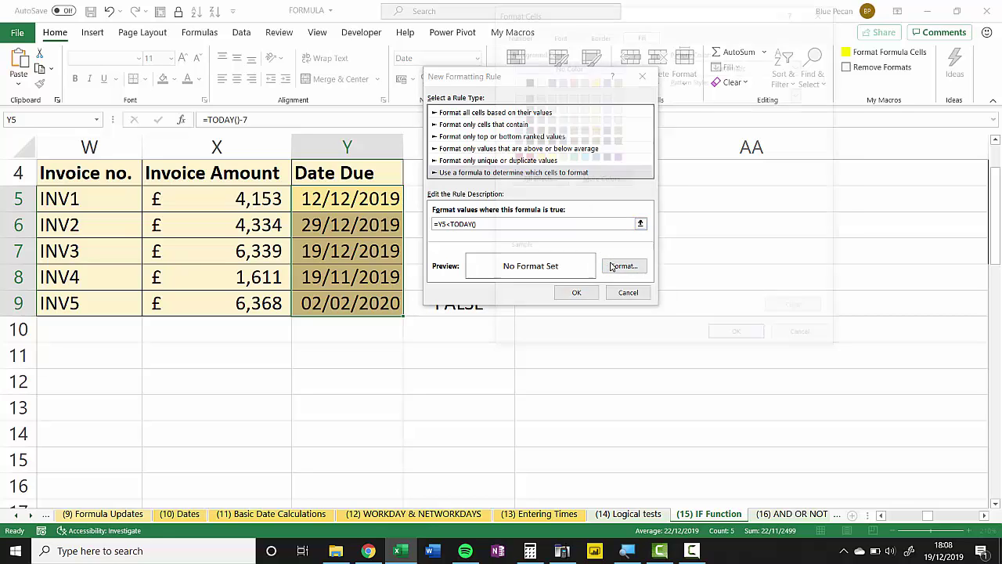
pyautogui.click(526, 159)
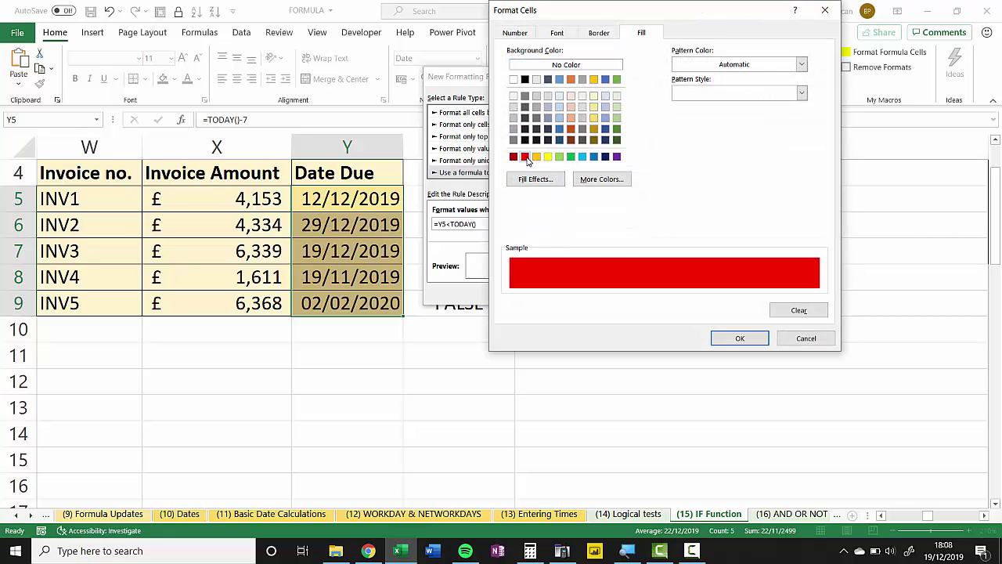
pyautogui.click(725, 343)
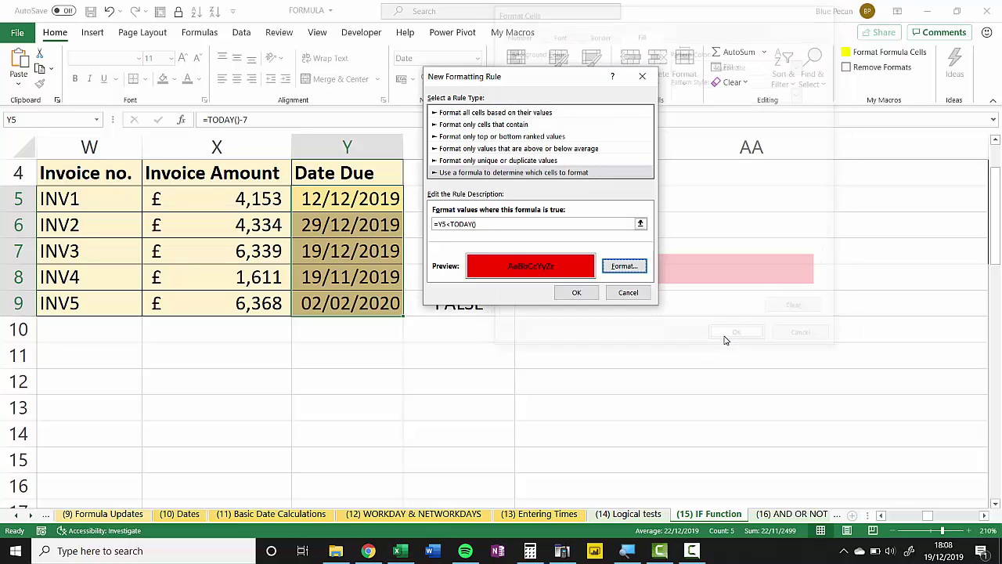
pyautogui.click(586, 292)
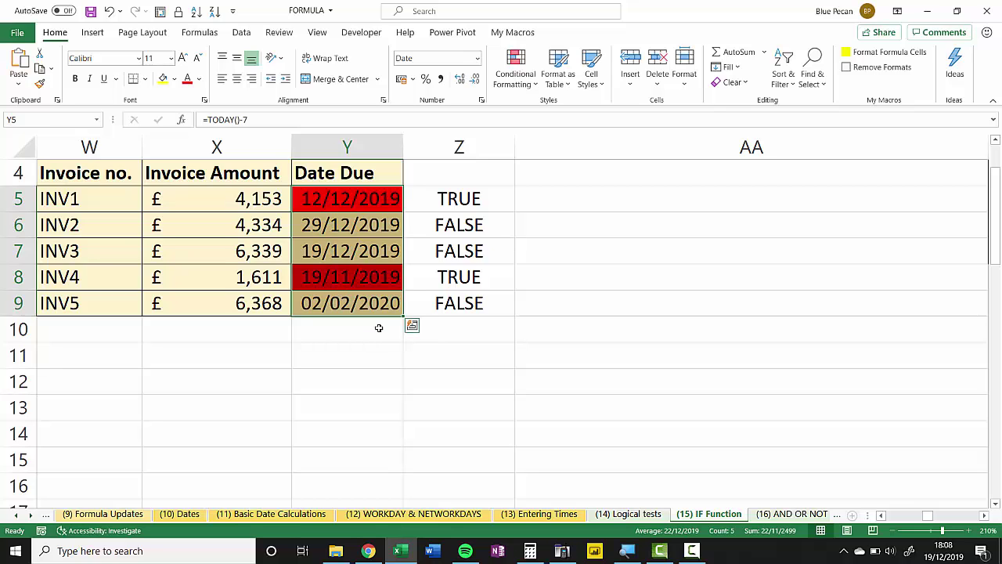
pyautogui.click(331, 251)
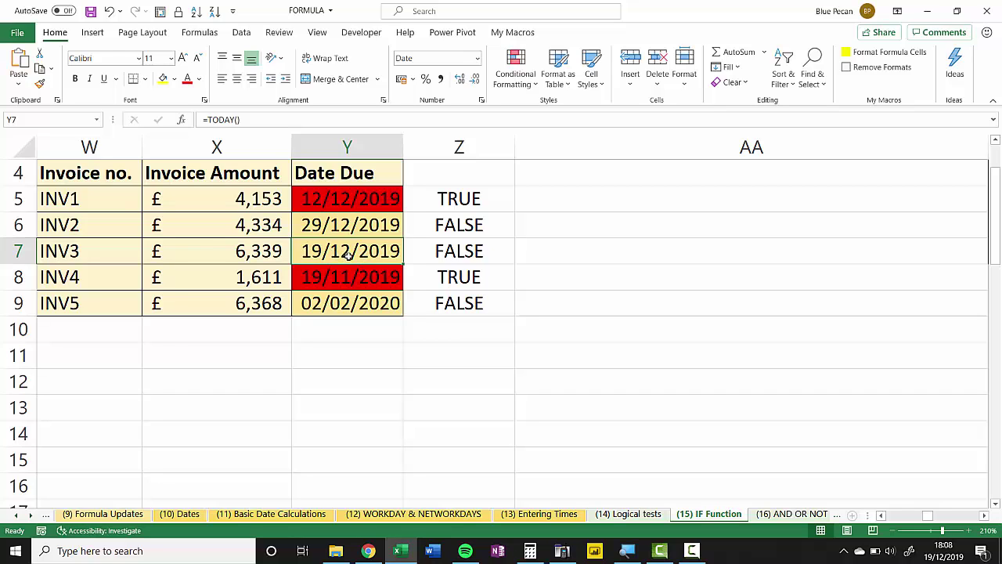
# Change Z5 to =Y5=TODAY() and fill it down to Z9.
pyautogui.click(459, 200)
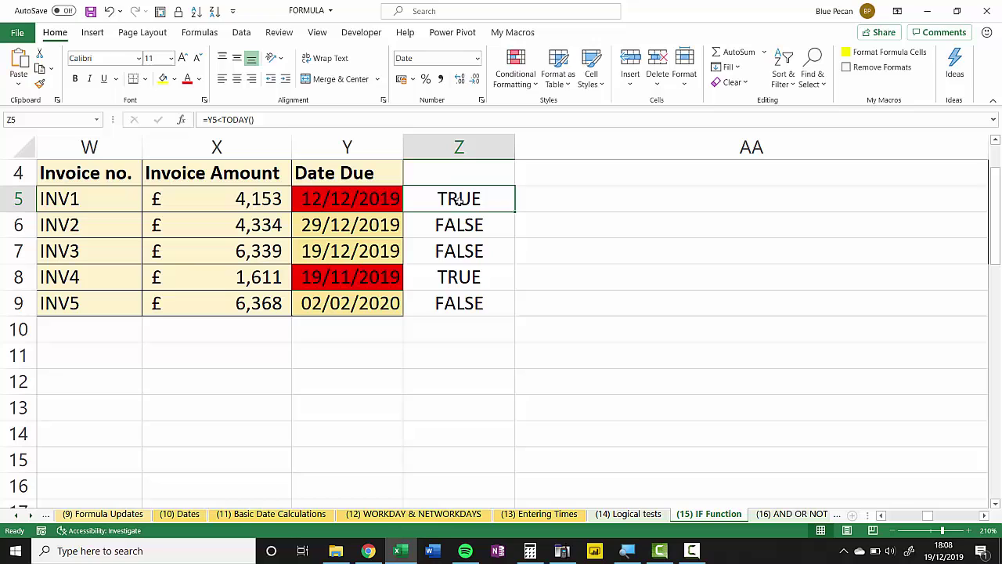
pyautogui.doubleClick(459, 201)
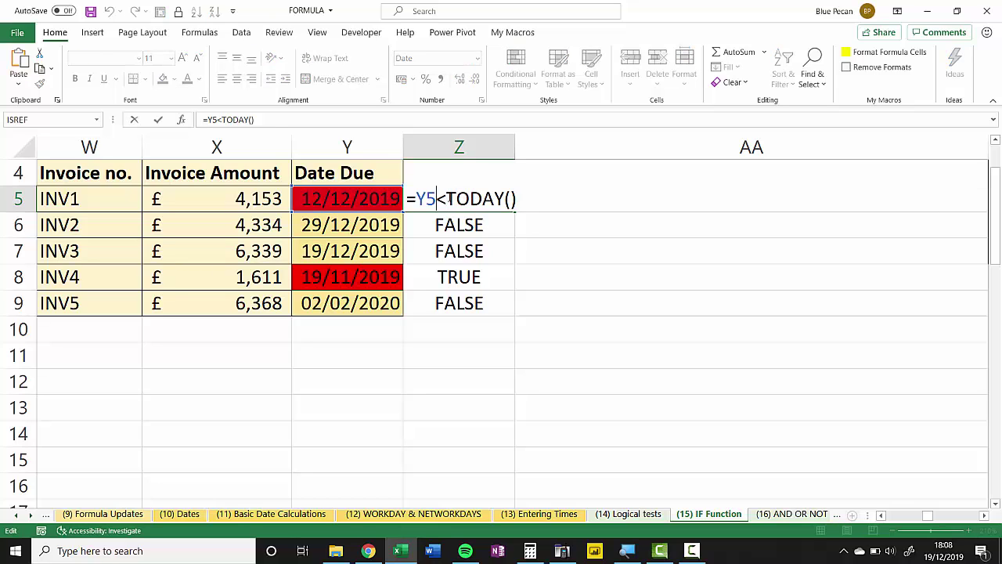
pyautogui.press('BackSpace')
pyautogui.write('=')
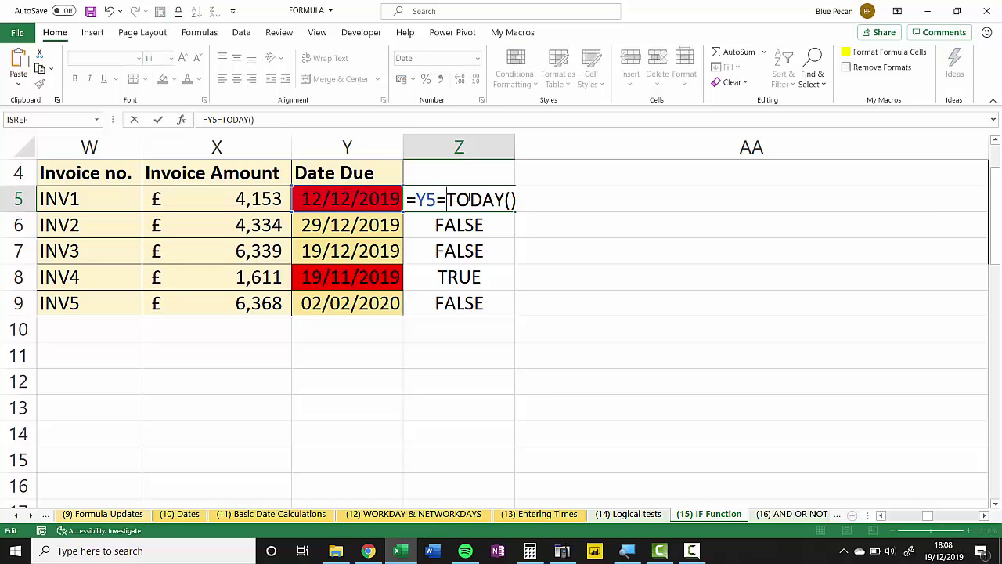
pyautogui.press('Return')
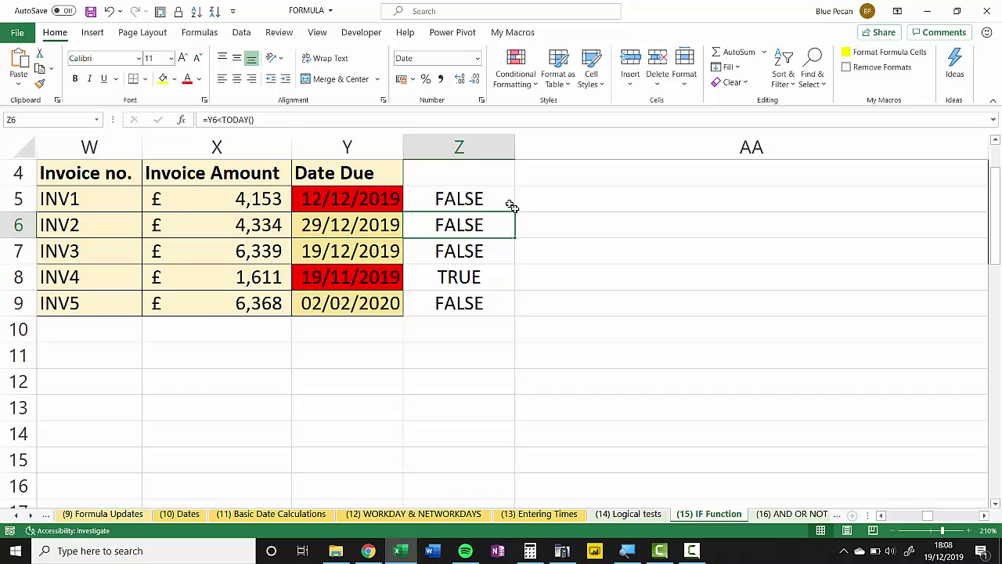
pyautogui.click(508, 201)
pyautogui.moveTo(508, 201); pyautogui.dragTo(490, 304)
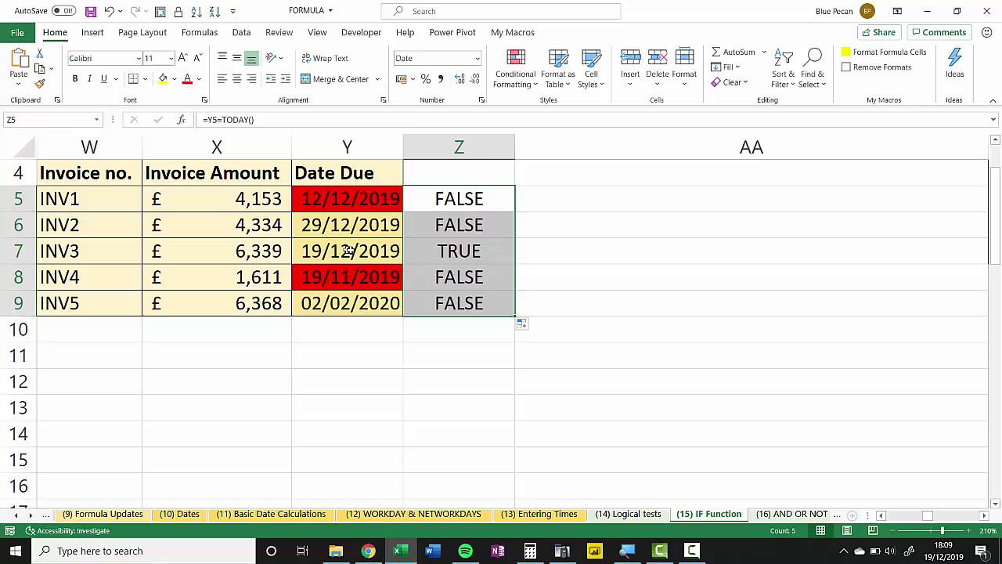
# Copy the =Y5=TODAY() formula text from cell Z5.
pyautogui.click(509, 193)
pyautogui.doubleClick(492, 197)
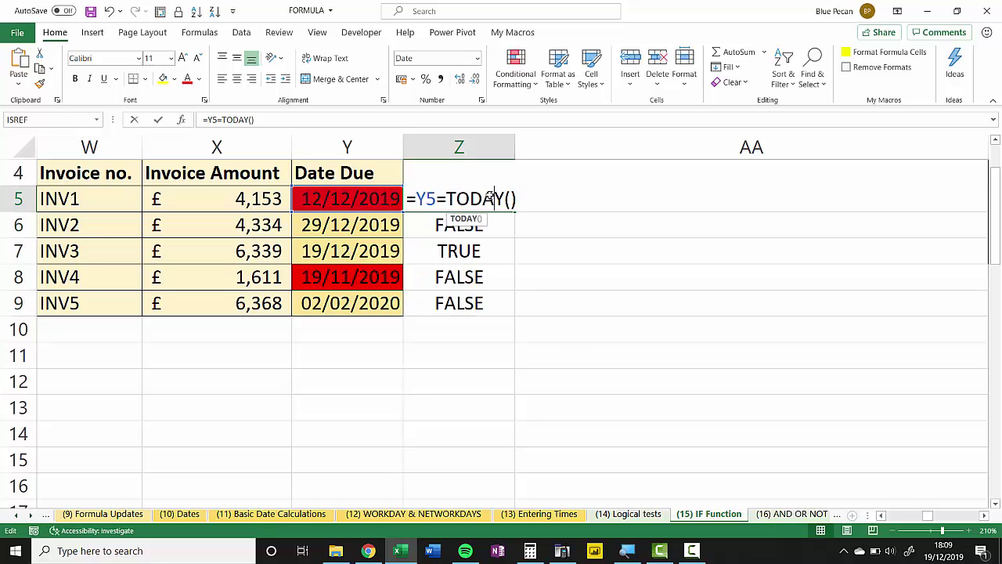
pyautogui.moveTo(521, 199); pyautogui.dragTo(381, 305)
pyautogui.hotkey('ctrl', 'c')
pyautogui.press('Return')
# Start a formula-based conditional formatting rule with the condition =Y5=TODAY().
pyautogui.click(506, 80)
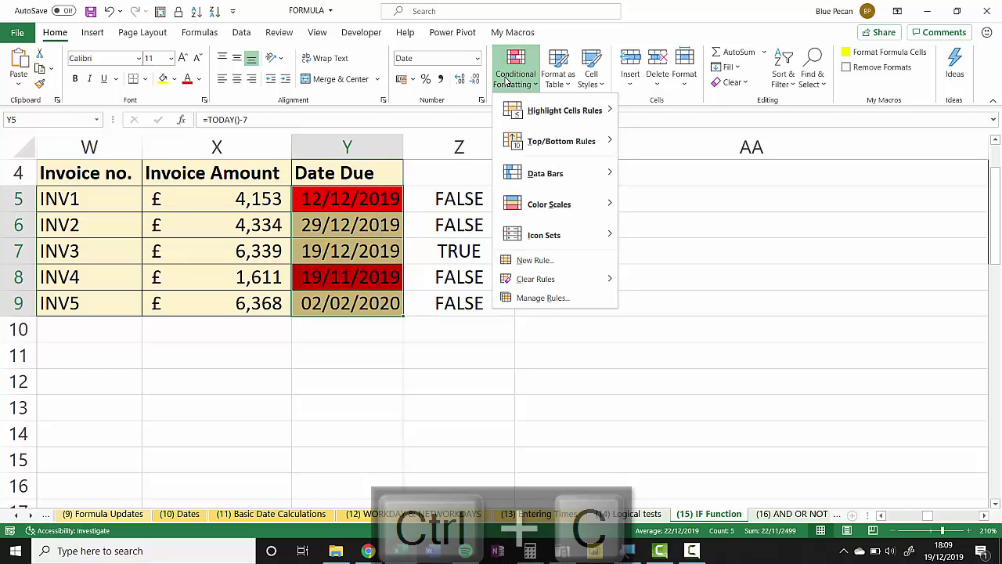
pyautogui.click(534, 260)
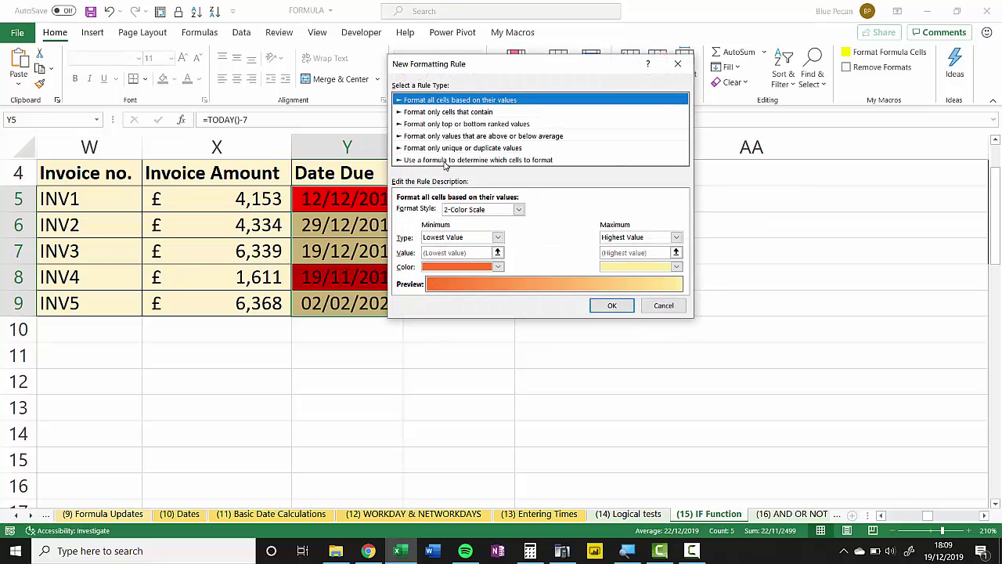
pyautogui.click(445, 161)
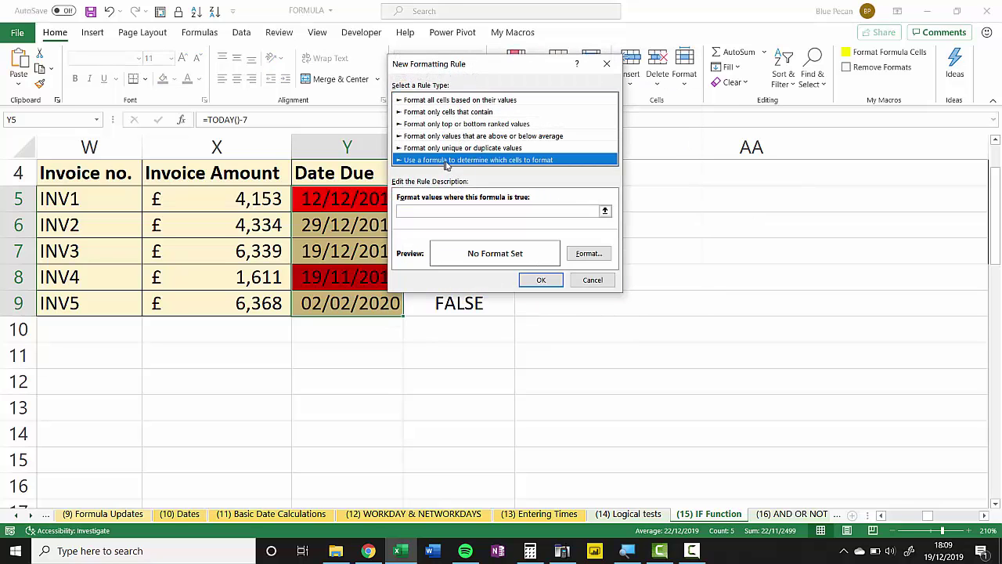
pyautogui.click(426, 212)
pyautogui.hotkey('ctrl', 'v')
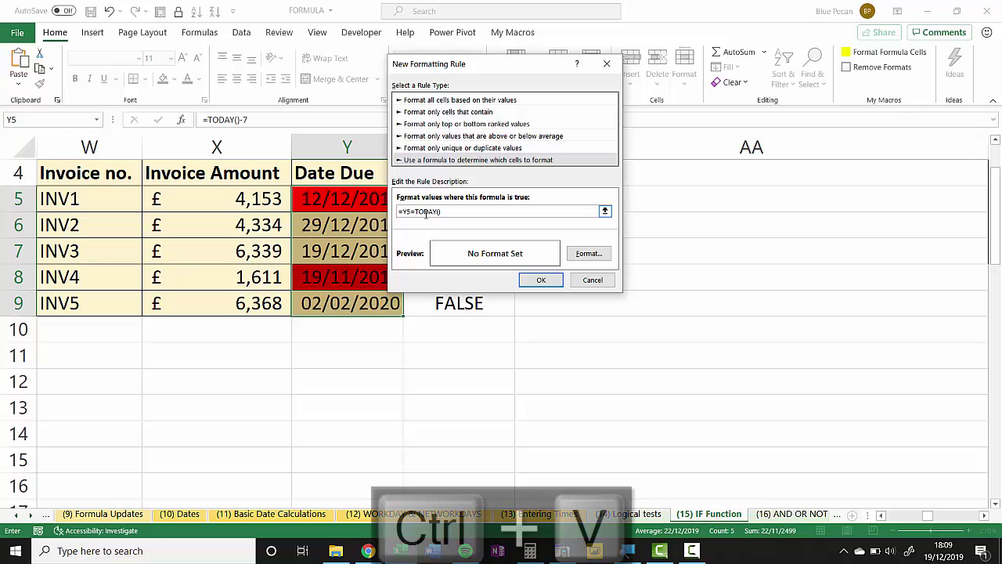
# Give the today rule an orange fill and apply it, highlighting 19/12/2019.
pyautogui.click(587, 253)
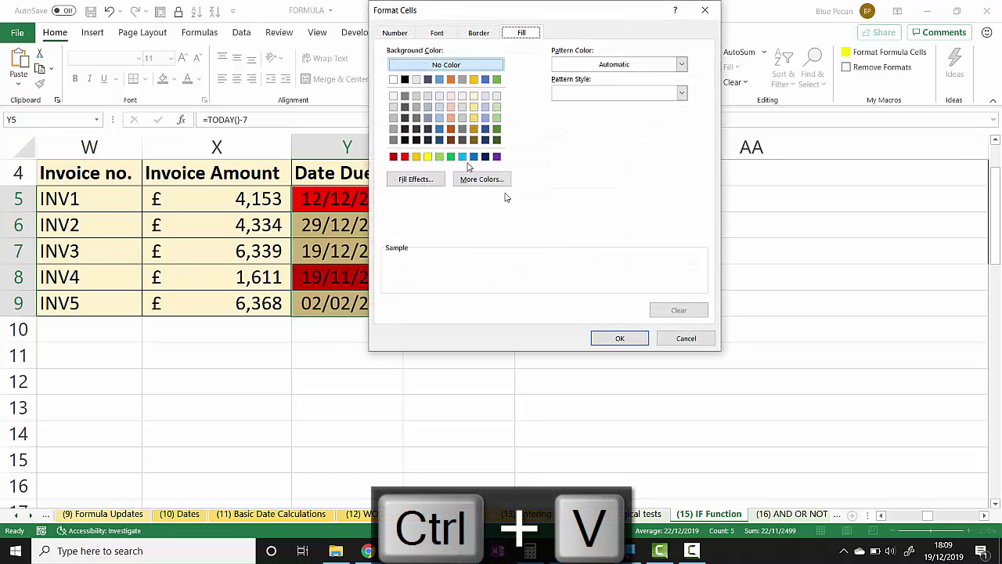
pyautogui.click(418, 157)
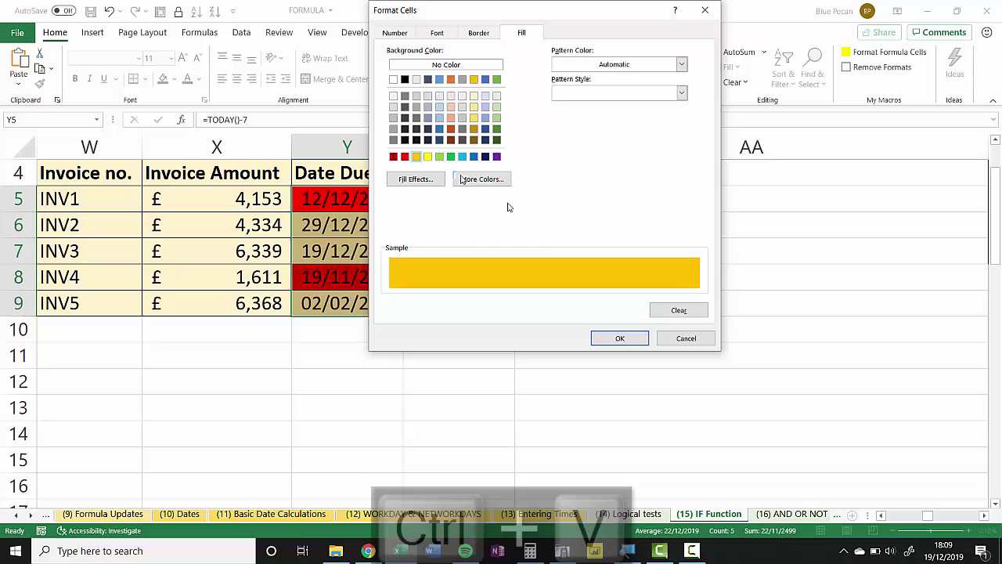
pyautogui.click(609, 338)
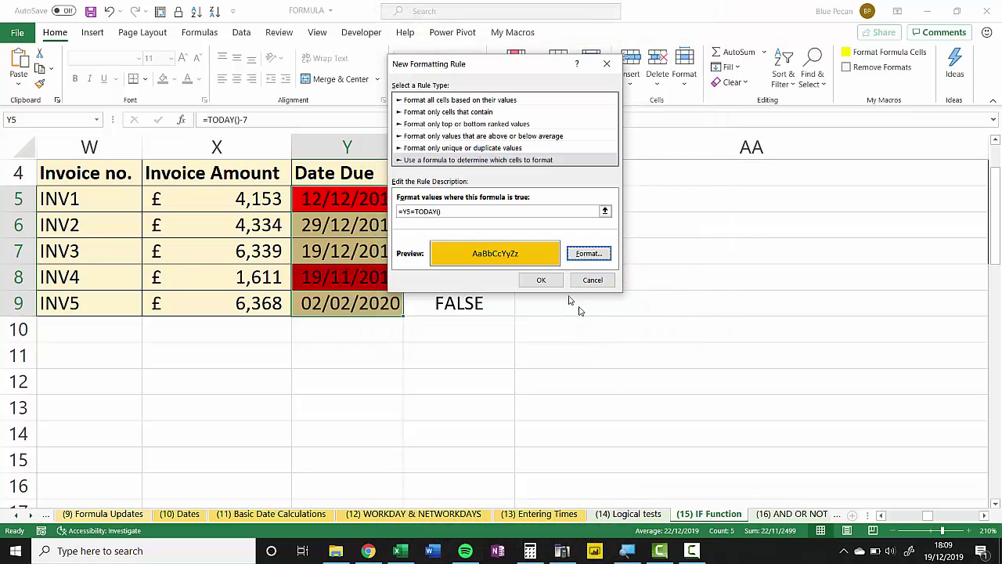
pyautogui.click(541, 280)
pyautogui.click(544, 305)
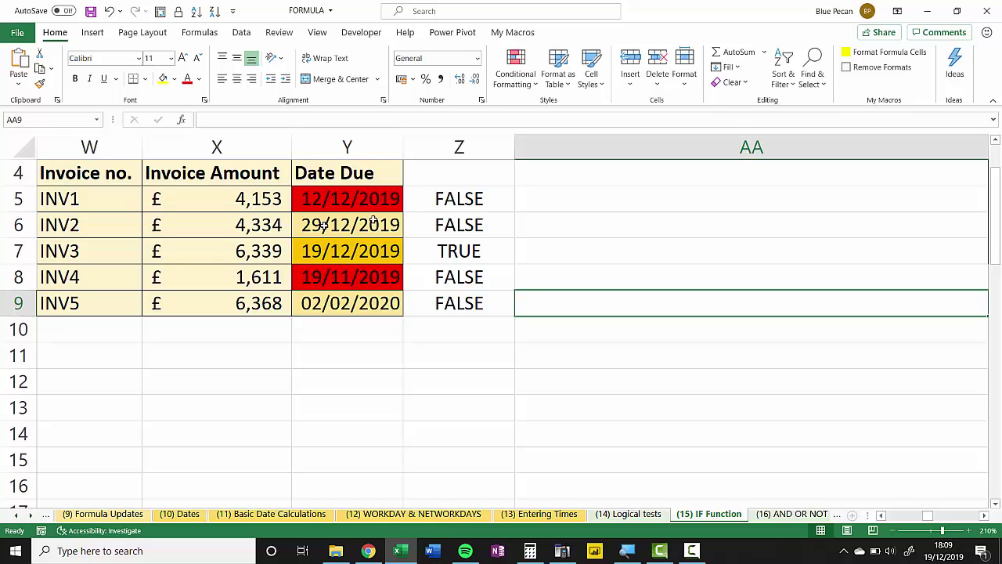
# Select column Z and delete its TRUE/FALSE helper formulas.
pyautogui.click(451, 146)
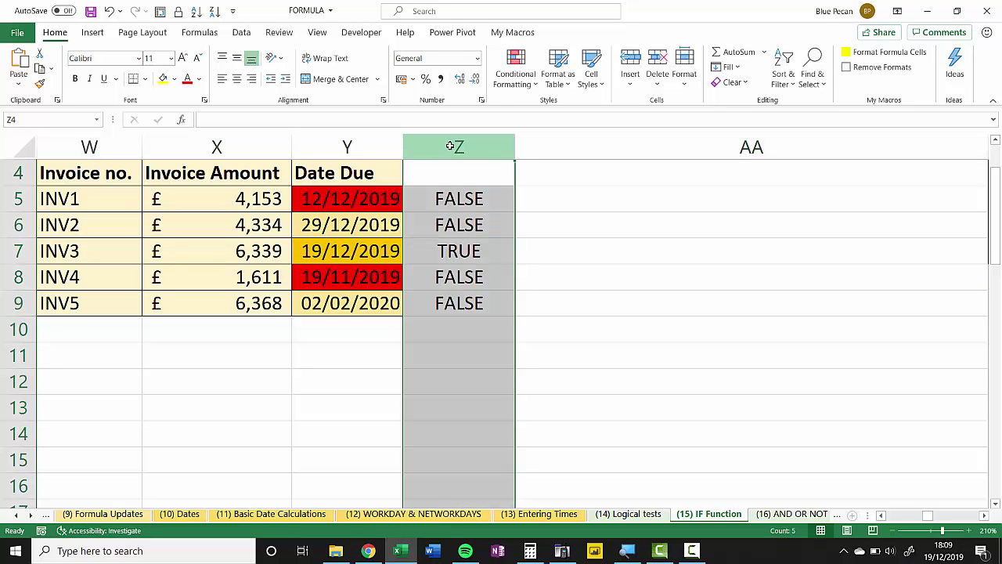
pyautogui.press('Delete')
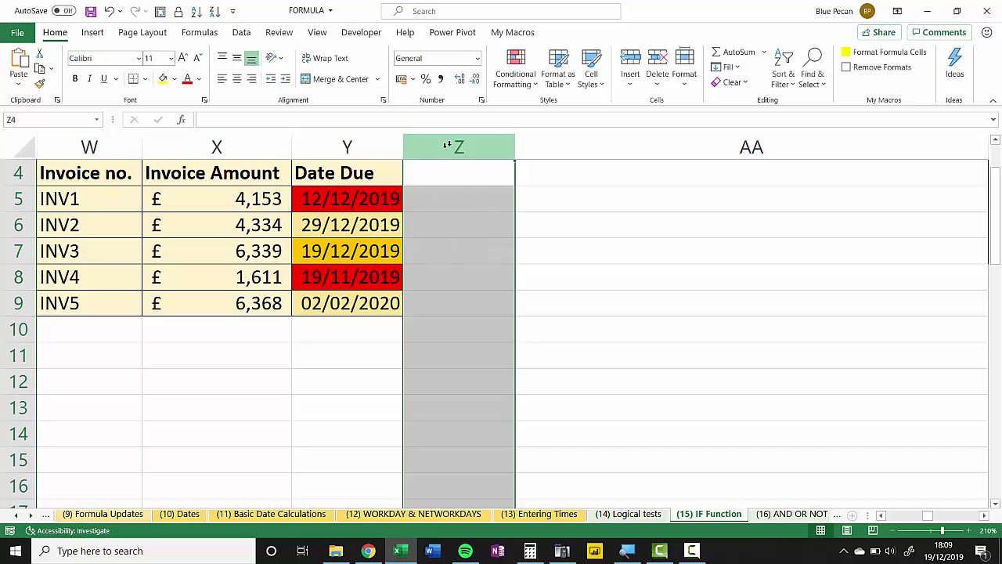
pyautogui.click(374, 221)
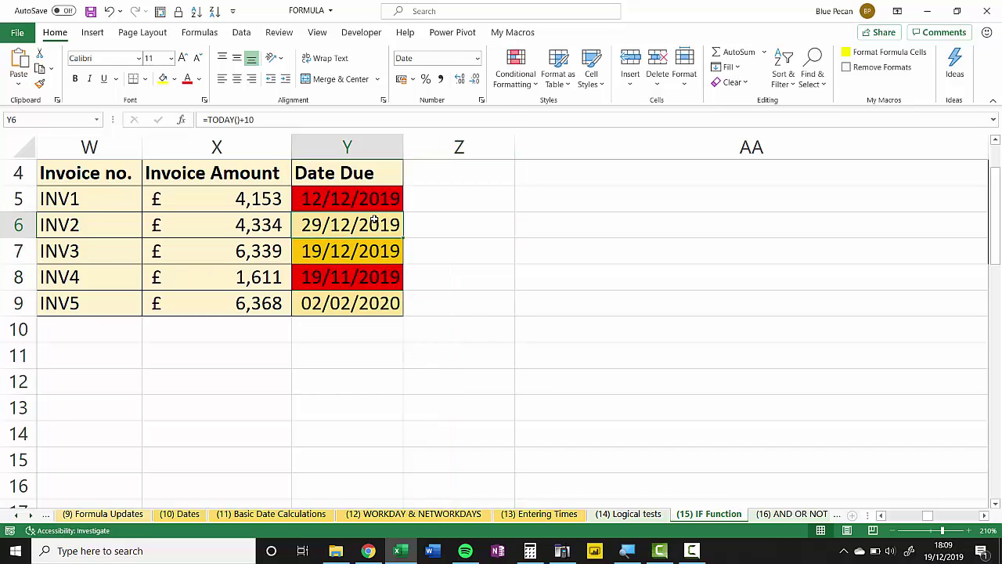